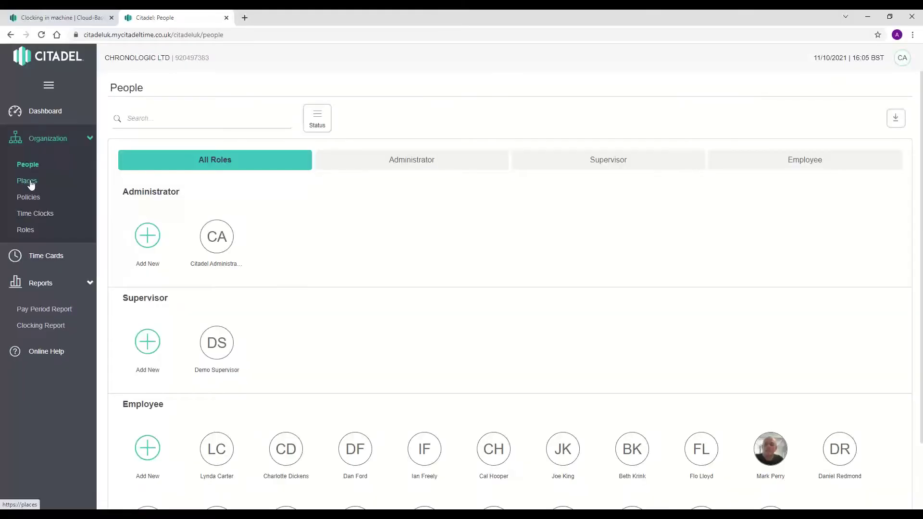
- Open the organization's Places page and review the listed locations, sites, areas and departments
left_click(27, 182)
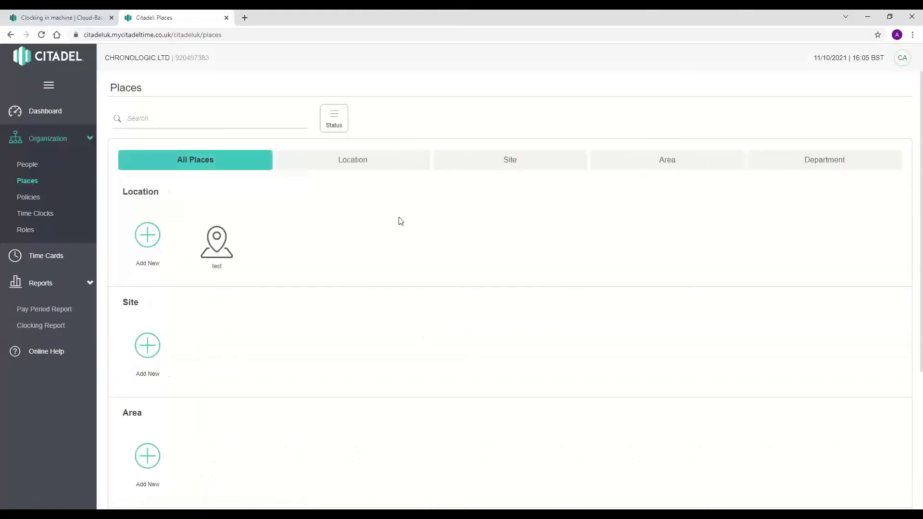
scroll(313, 272, "down", 4)
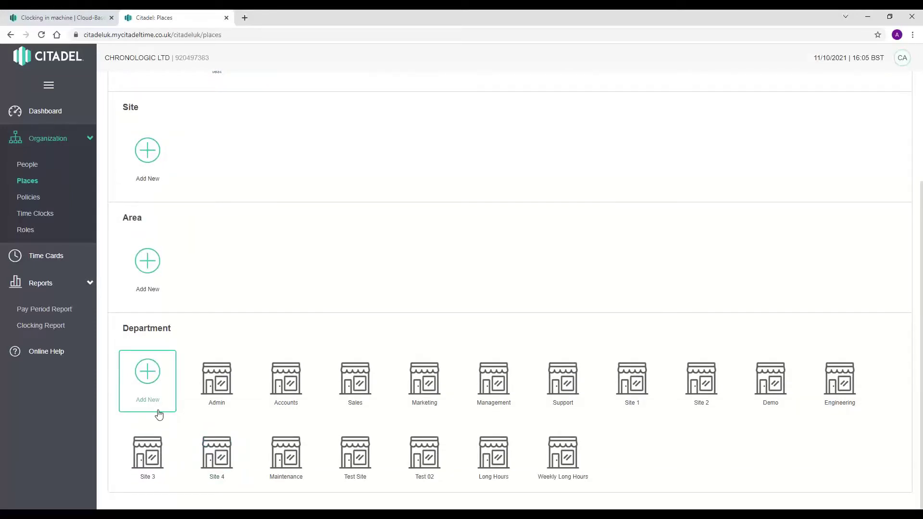
- Browse the organization's Overtime, Break, Clocking Management, and Rounding and Grace policies
left_click(40, 198)
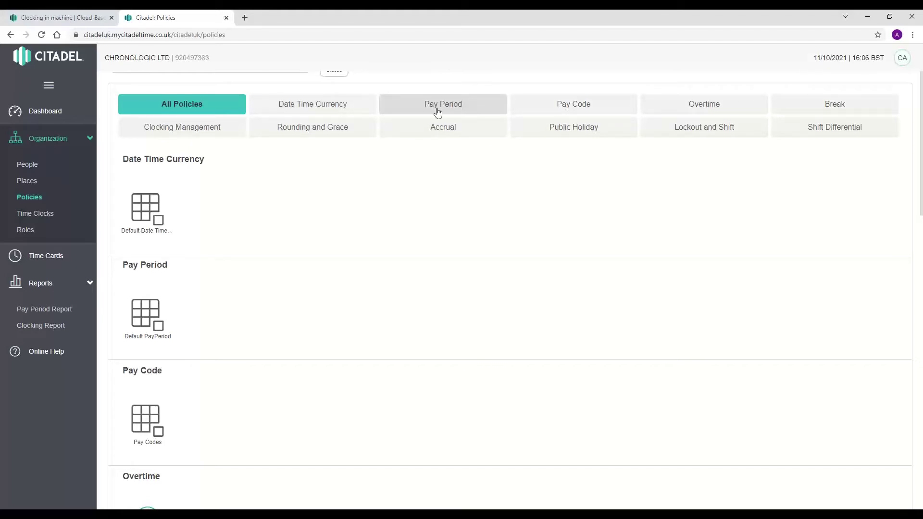
left_click(748, 111)
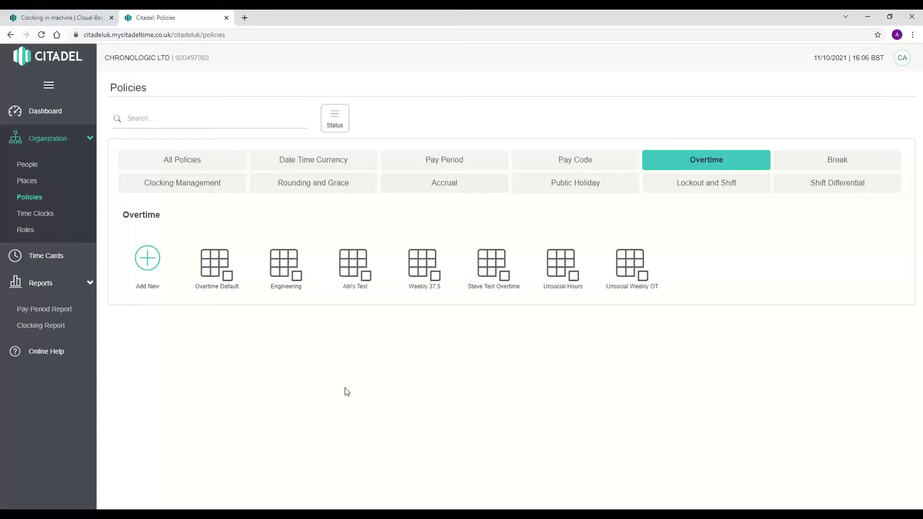
left_click(854, 163)
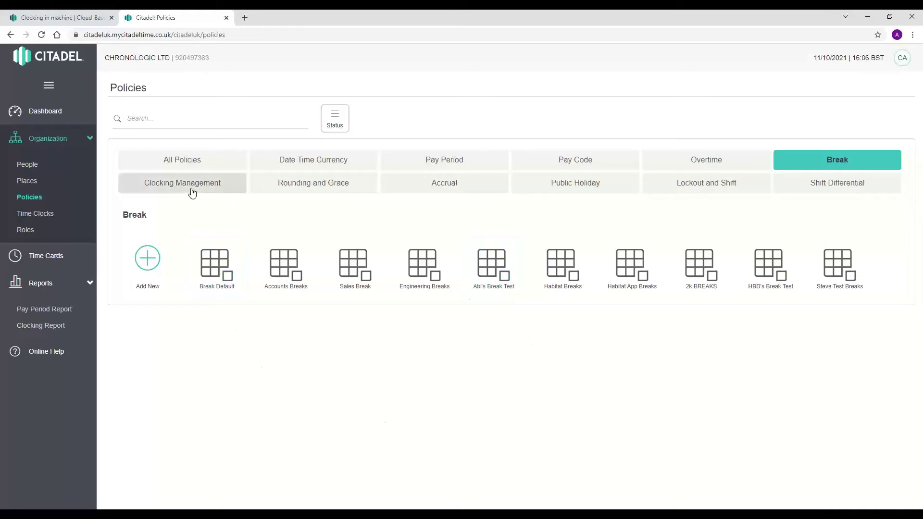
left_click(172, 189)
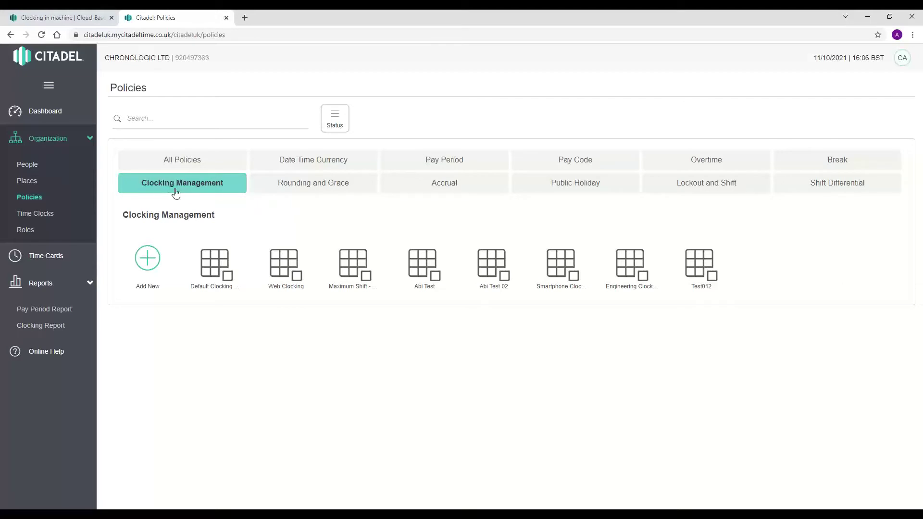
left_click(331, 191)
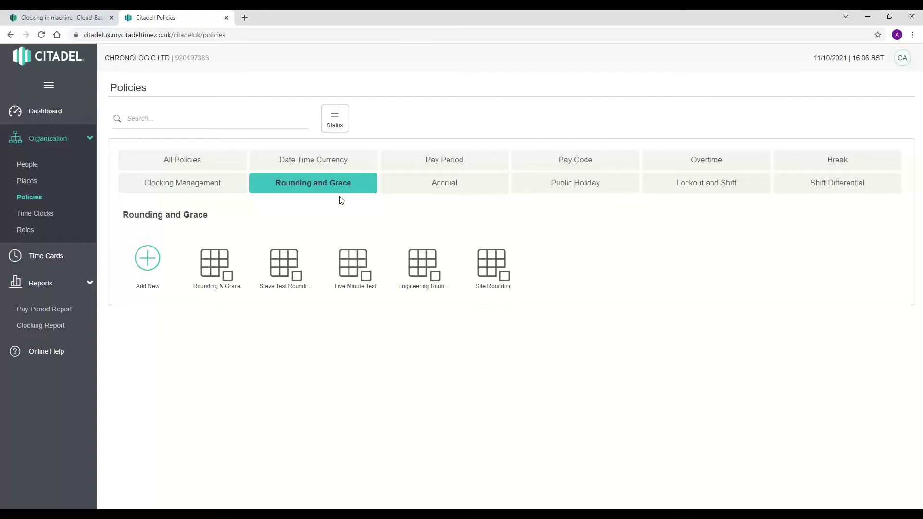
- Open the employee's time card for the 04/10/2021 - 10/10/2021 pay period and examine the clockings and DIF4 hours
left_click(68, 255)
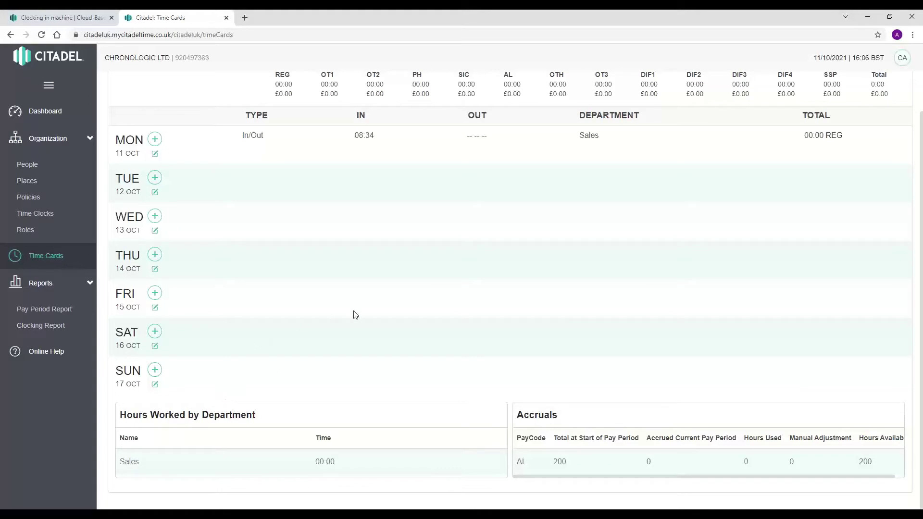
scroll(356, 316, "up", 2)
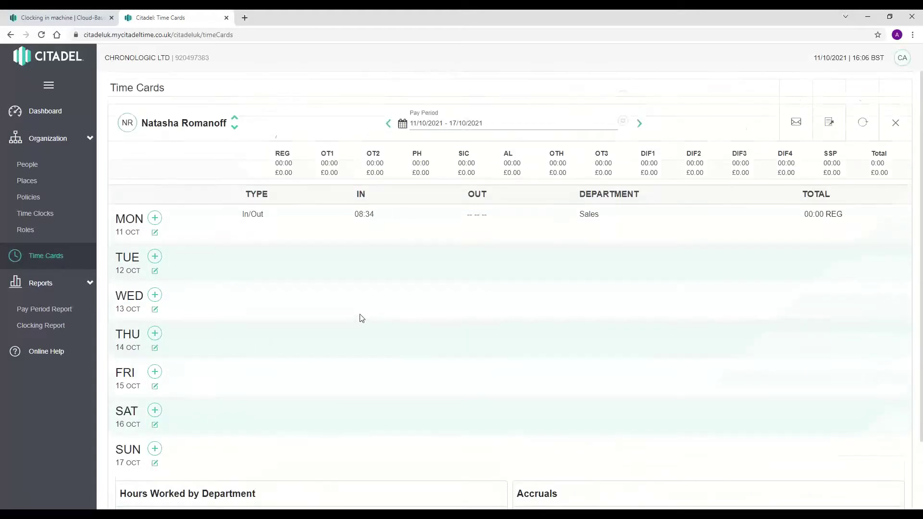
left_click(389, 124)
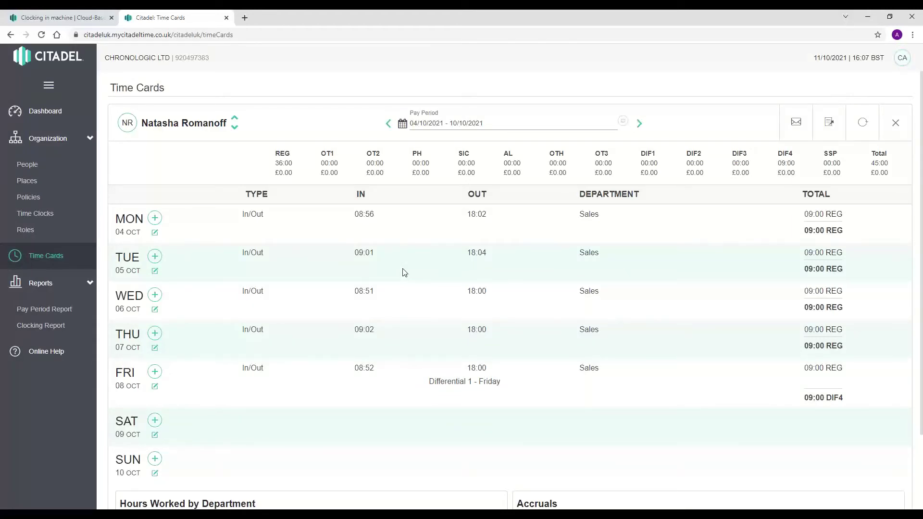
mouse_move(364, 221)
mouse_move(476, 217)
left_click_drag(851, 401, 802, 397)
left_click_drag(802, 167, 777, 164)
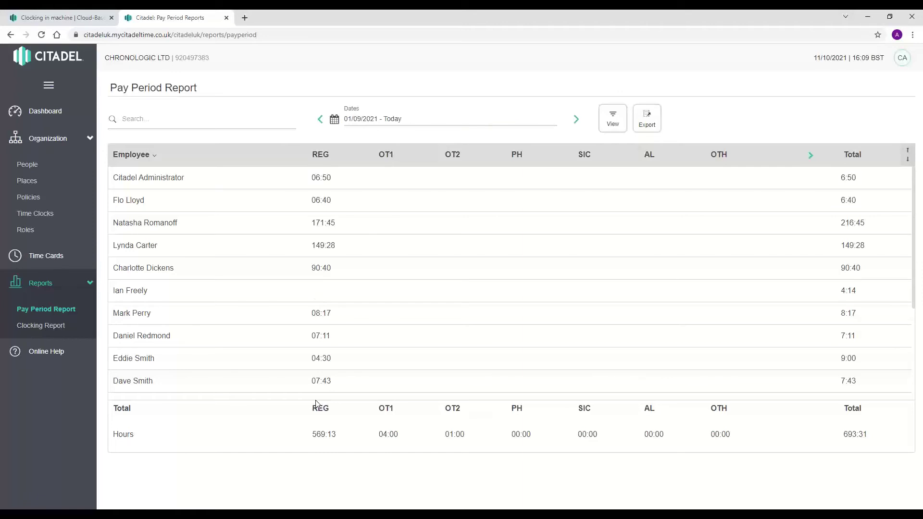
- Expand the Pay Period Report to break down each employee's hours by department and review the rows
left_click(906, 161)
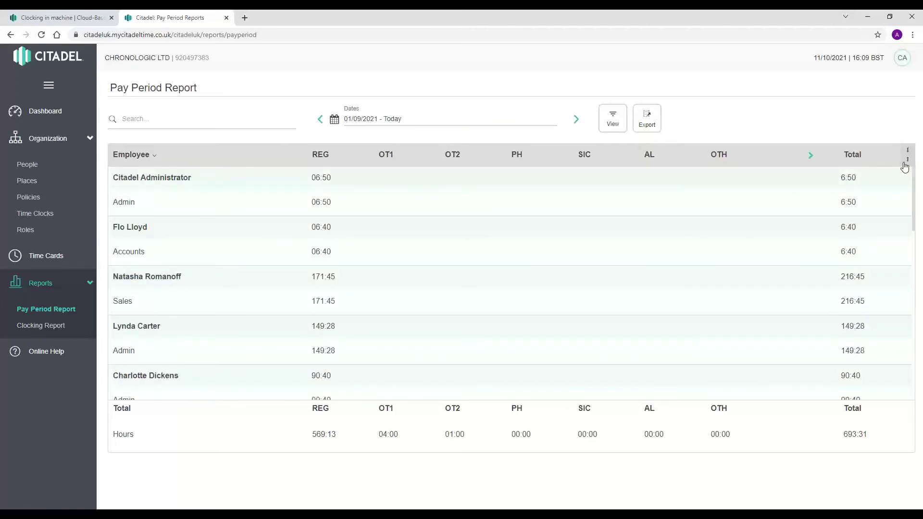
scroll(258, 214, "down", 3)
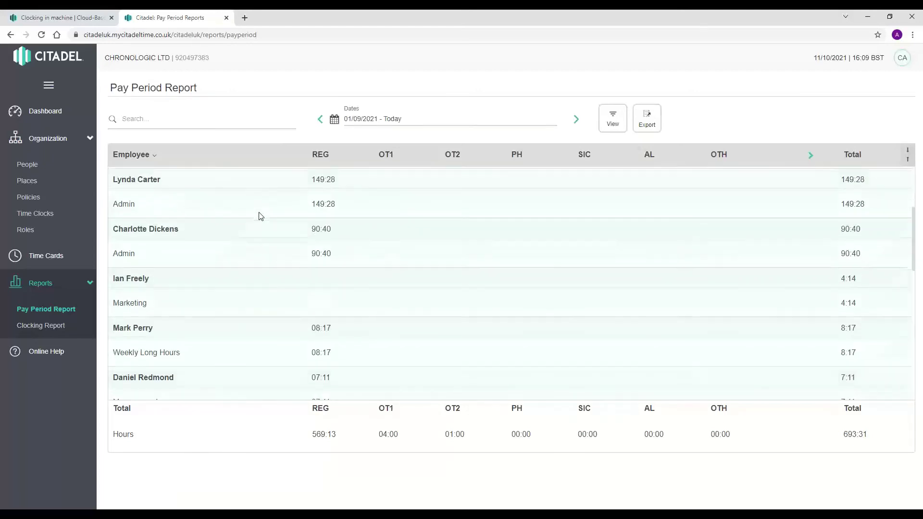
scroll(259, 216, "down", 4)
scroll(260, 216, "down", 4)
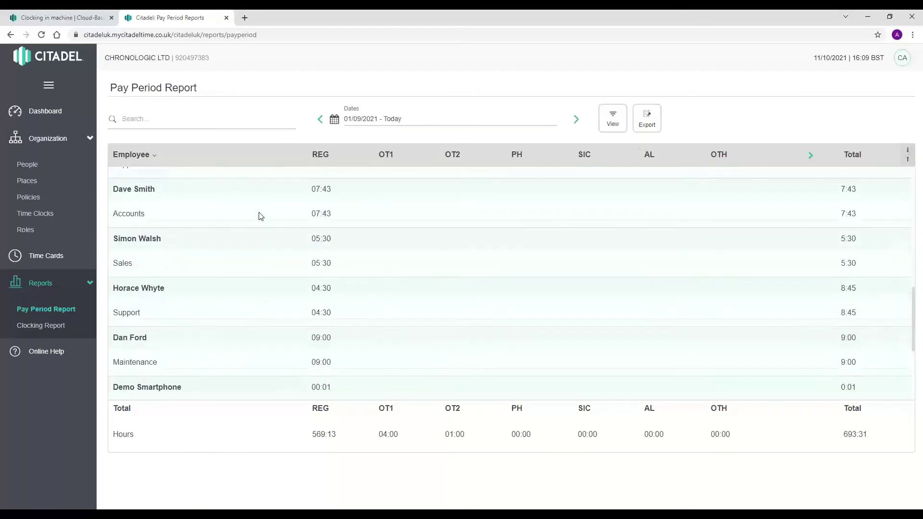
scroll(260, 216, "up", 2)
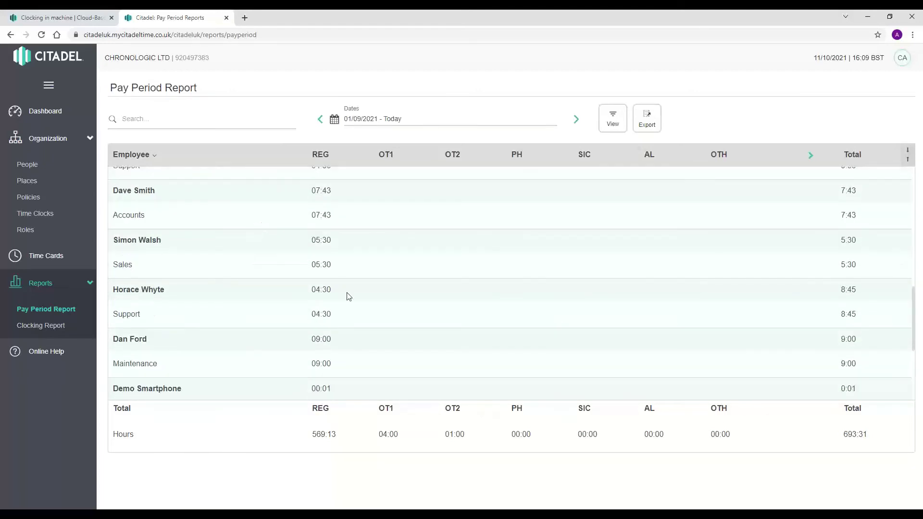
- Check the Pay Period Report's view options with Employees selected, and close them
left_click(614, 124)
left_click(584, 162)
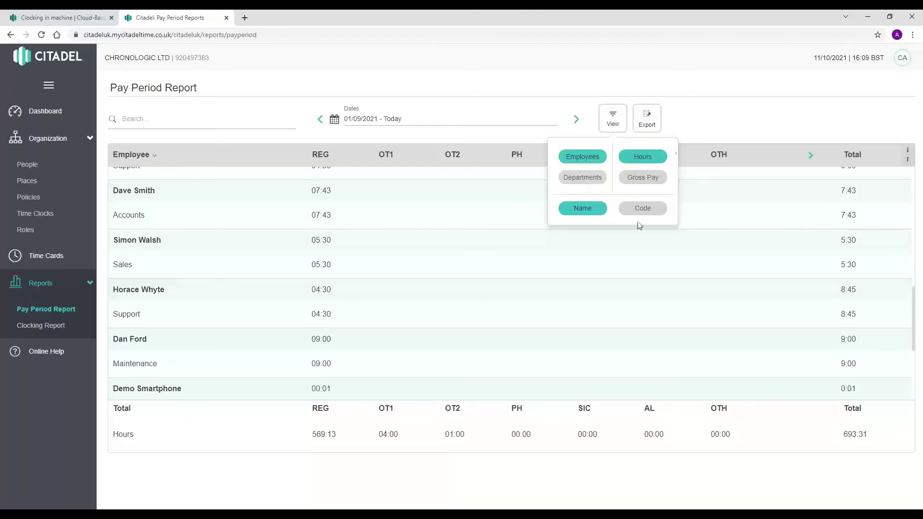
left_click(715, 110)
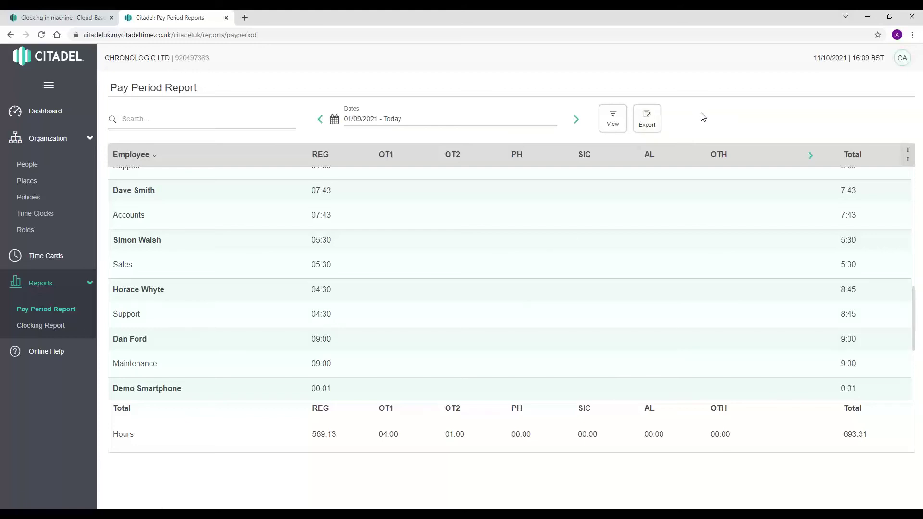
- Open the Clocking Report and examine the employees' clock-in and clock-out methods
left_click(42, 326)
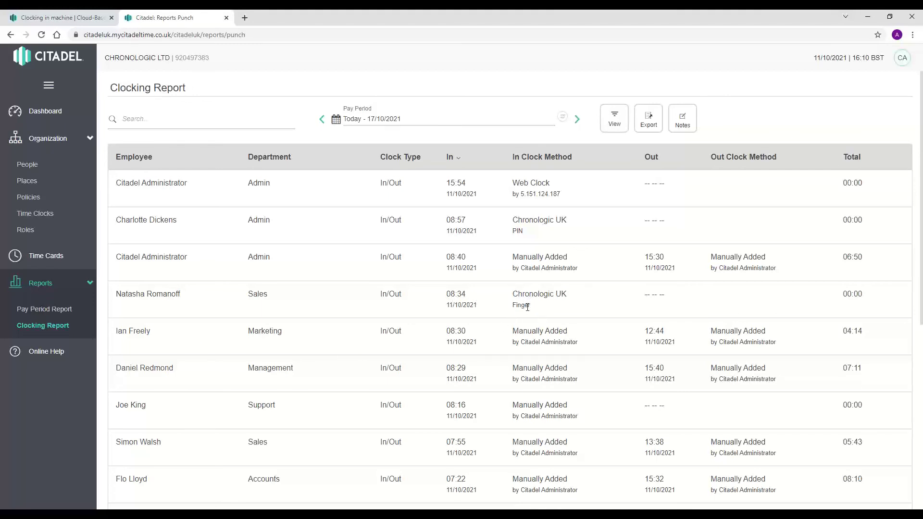
- Open the online help and read the Setup Wizard guide on departments, employees and the pay period policy
left_click(44, 354)
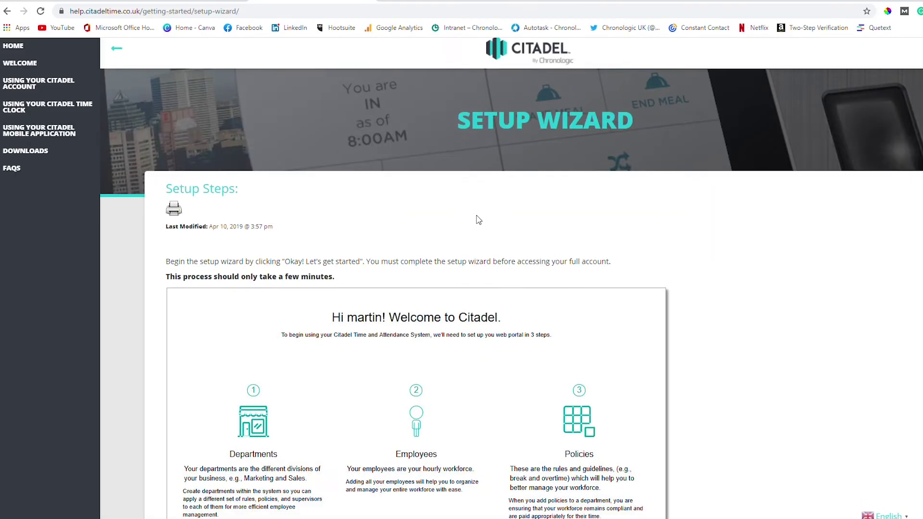
scroll(481, 218, "down", 4)
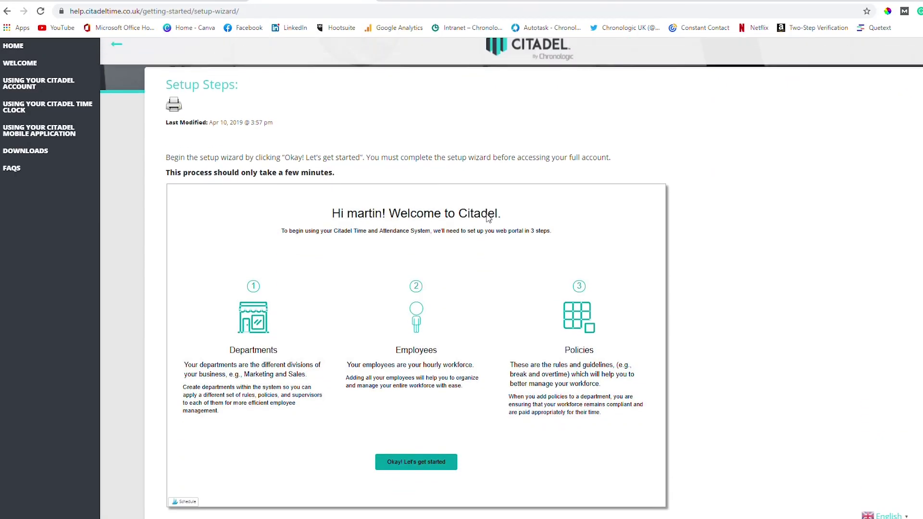
scroll(489, 219, "down", 6)
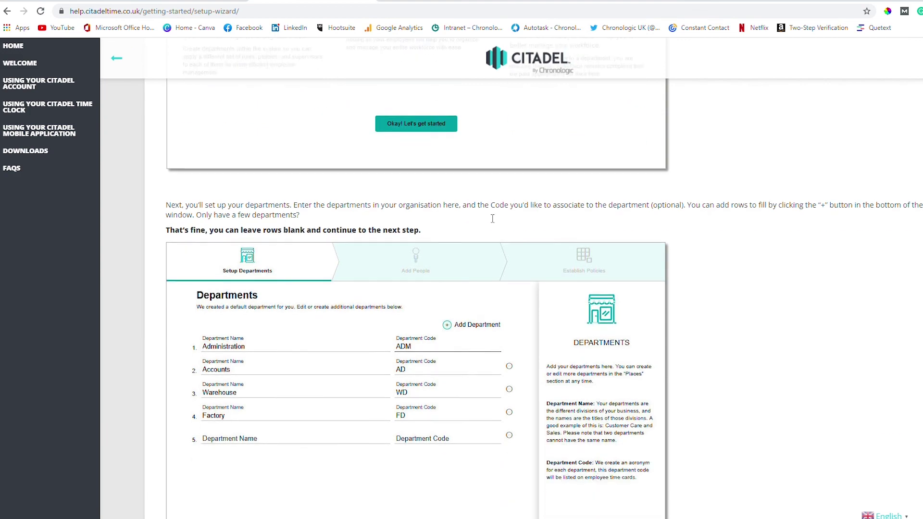
scroll(489, 219, "down", 10)
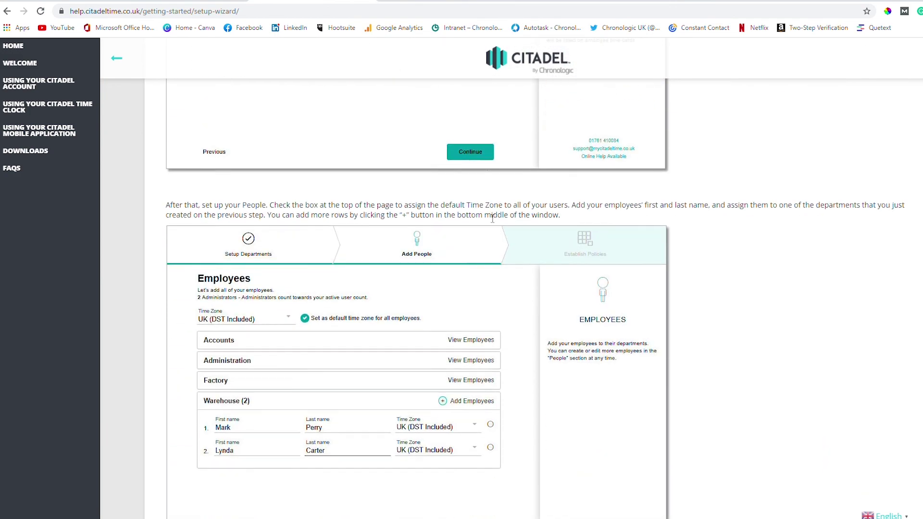
scroll(488, 218, "down", 3)
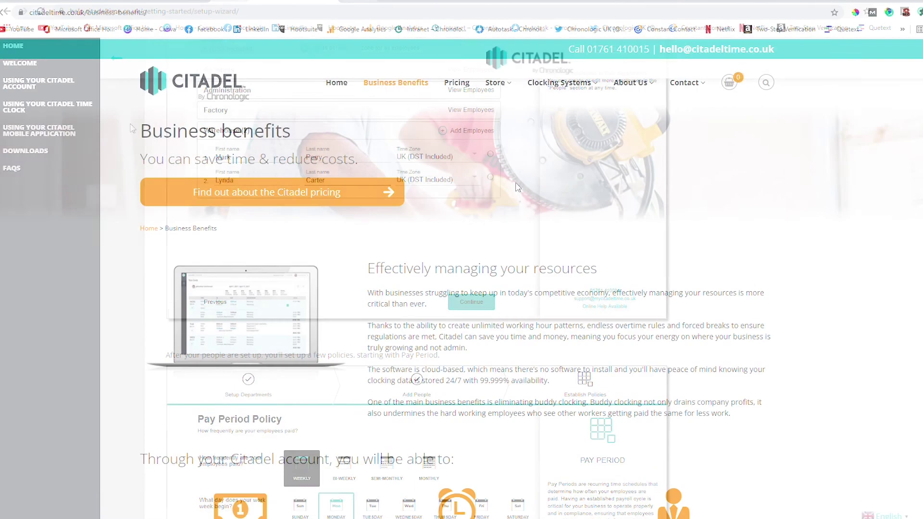
- Read the Citadel website's Business Benefits page down to the clocking options and open the attendance system pricing page
scroll(533, 200, "down", 6)
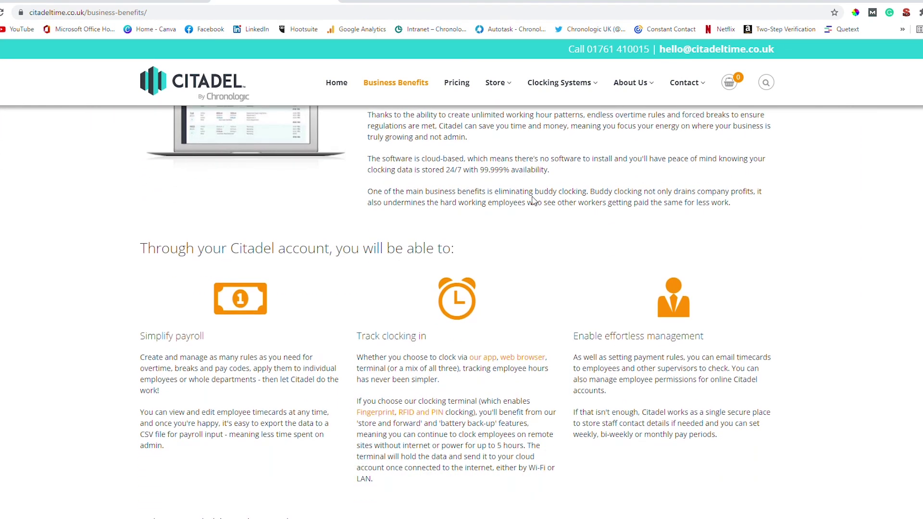
scroll(534, 201, "down", 5)
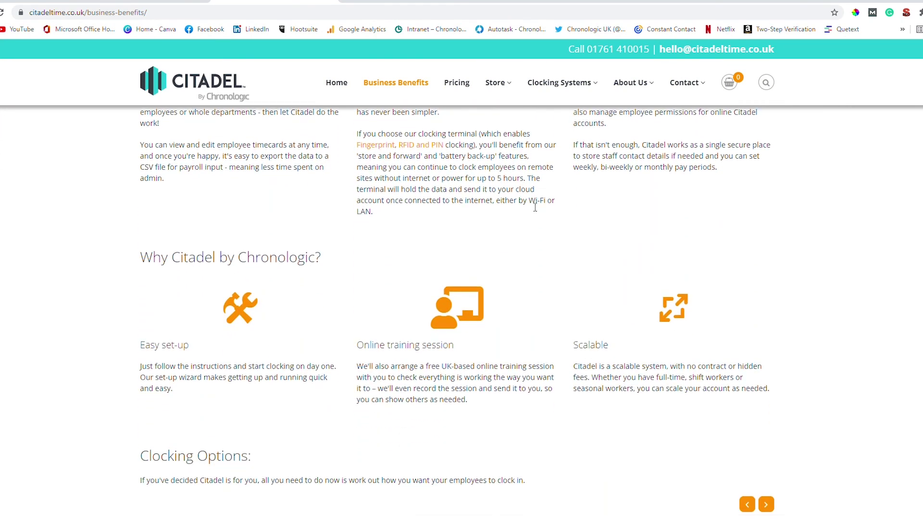
scroll(533, 207, "down", 1)
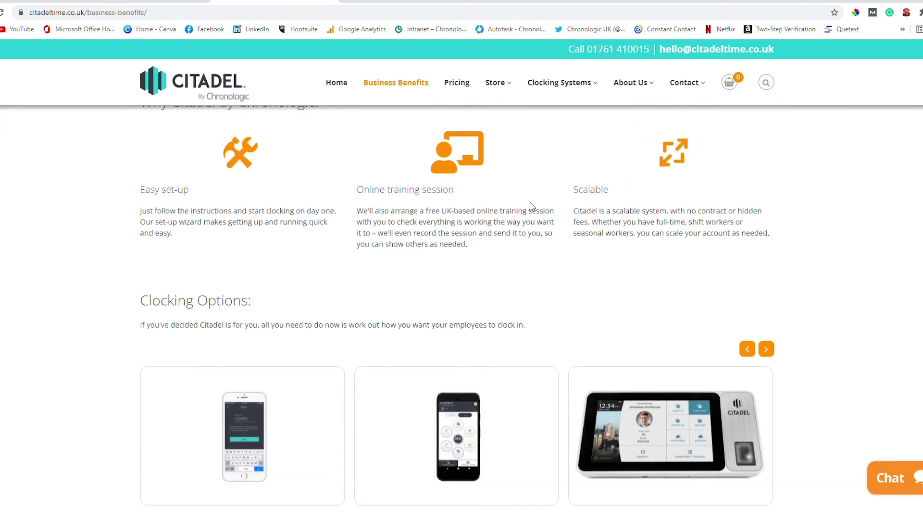
left_click(457, 87)
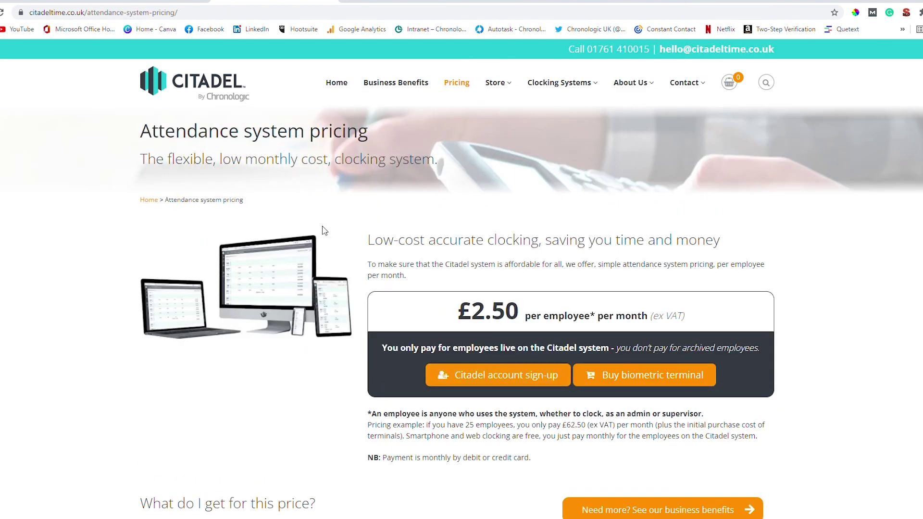